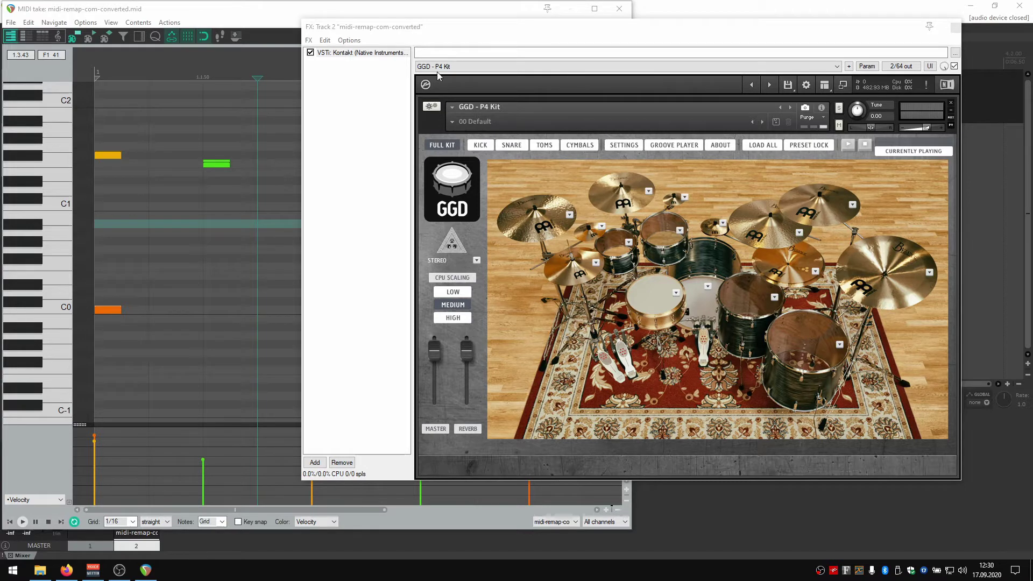
# - Audition a couple of drums in the GGD P4 Kit loaded in Kontakt on Track 2
pyautogui.click(467, 27)
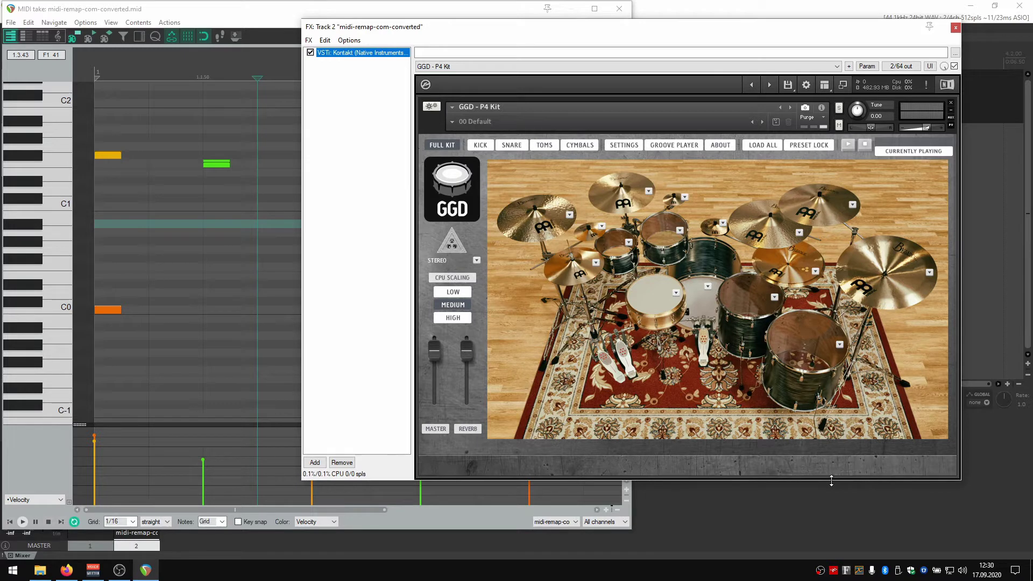
pyautogui.click(702, 340)
pyautogui.click(631, 205)
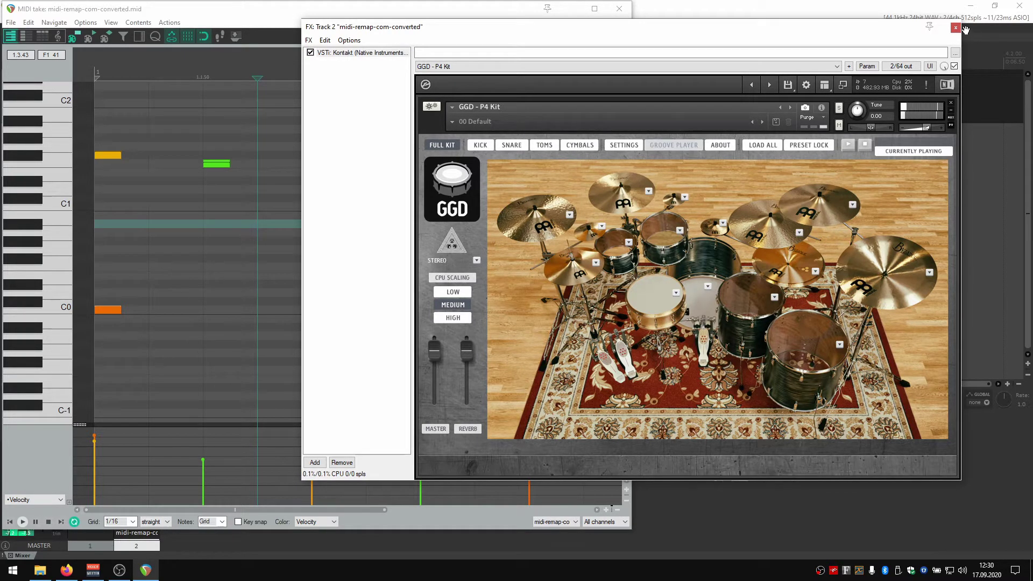
# - Maximize the MIDI editor and play the drum pattern from the start
pyautogui.click(546, 10)
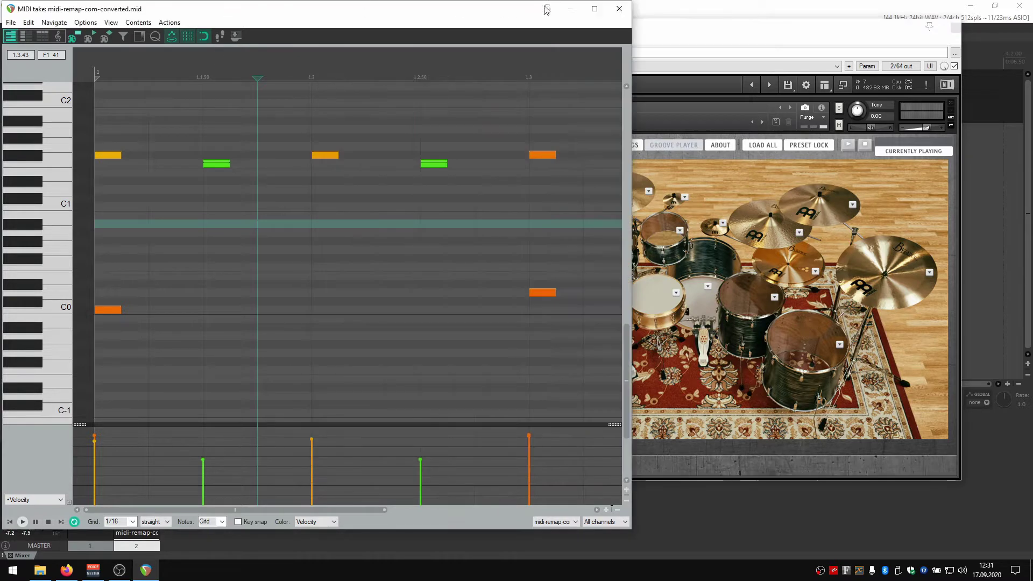
pyautogui.click(595, 8)
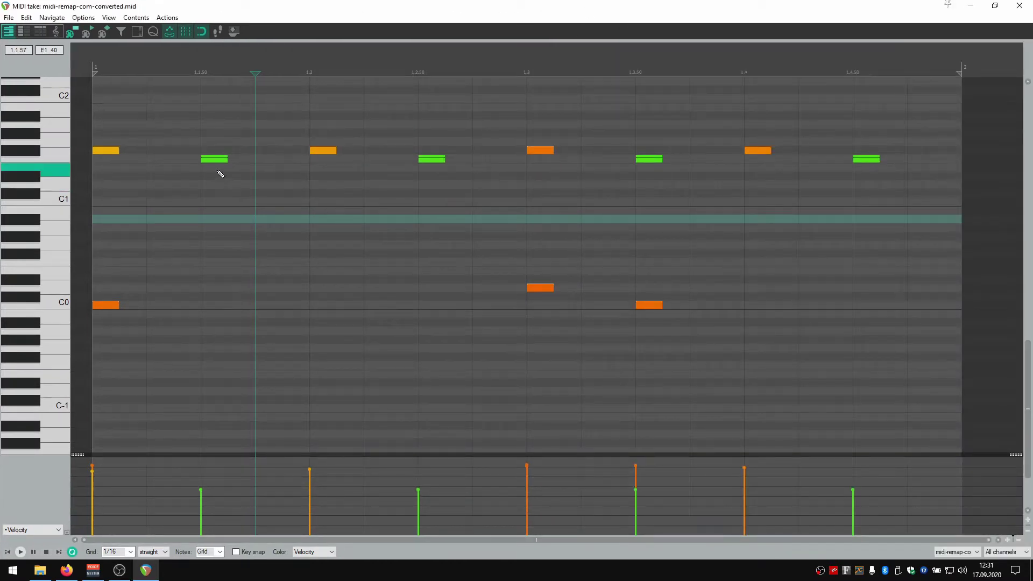
pyautogui.press('Home')
pyautogui.press('space')
pyautogui.press('space')
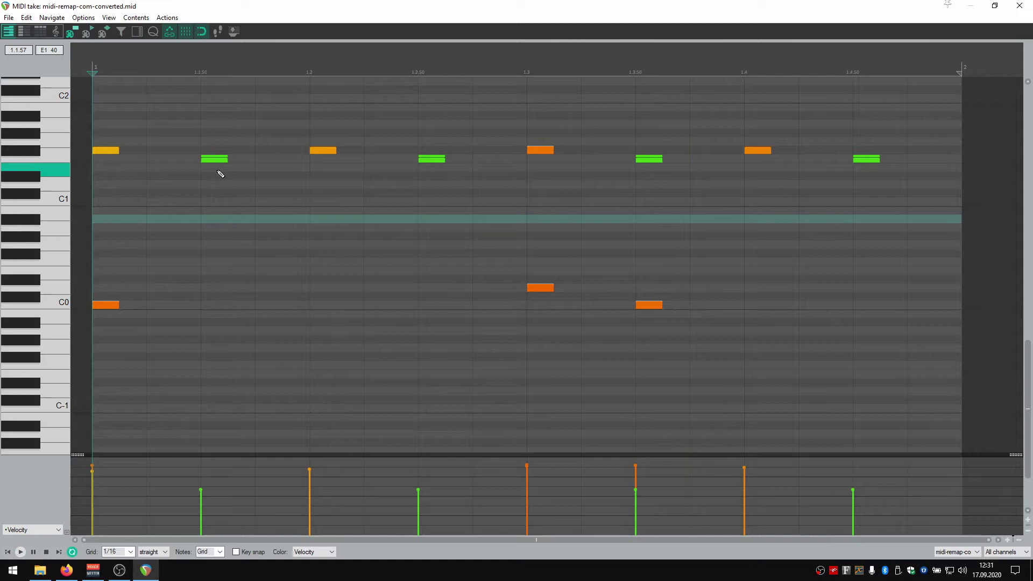
# - Audition pitch C0 and the pitches of the green and yellow notes on the keyboard
pyautogui.click(61, 303)
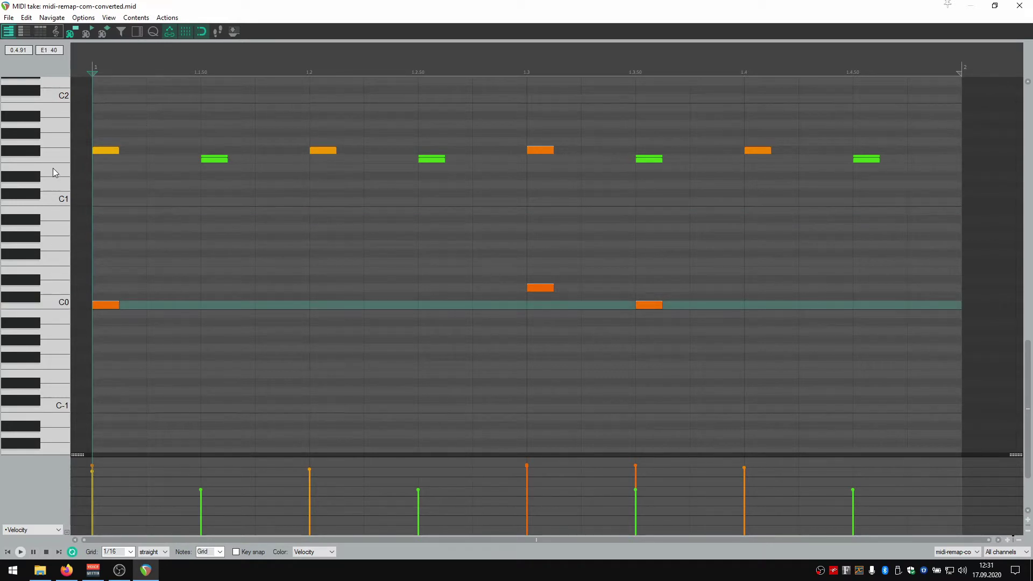
pyautogui.click(66, 152)
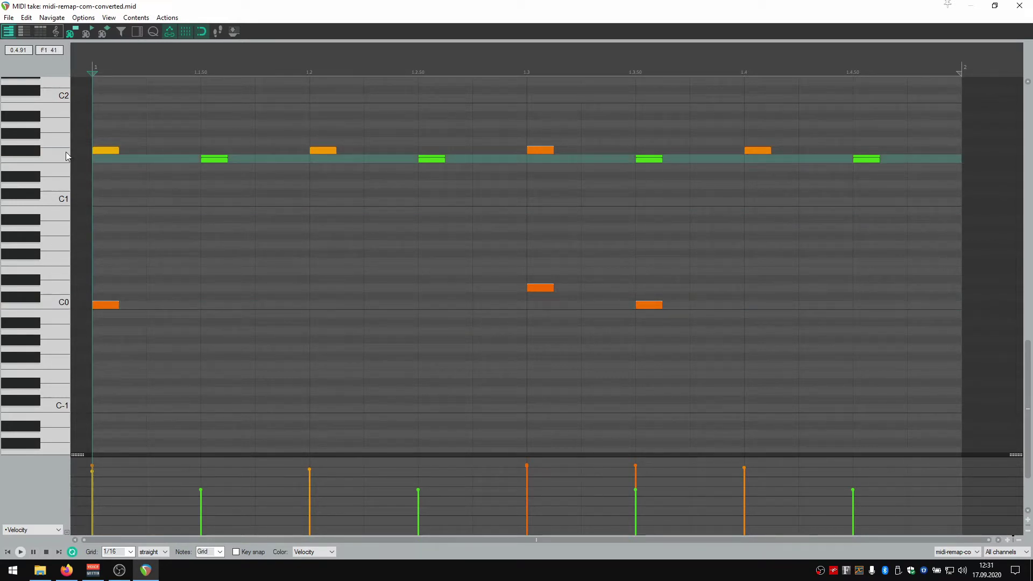
pyautogui.click(23, 152)
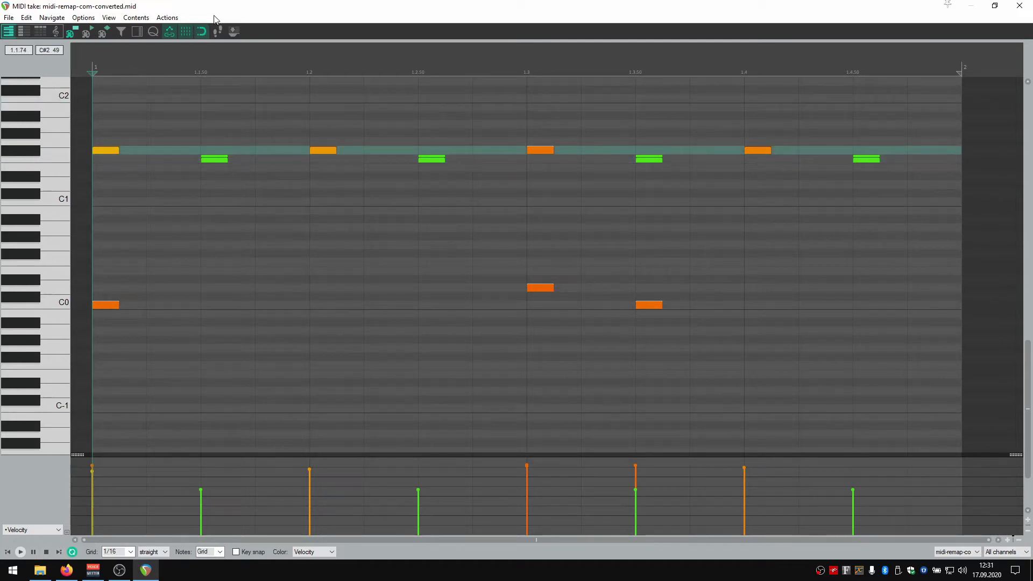
# - Switch the keyboard to named notes mode and name pitch 24 'Kick'
pyautogui.click(24, 33)
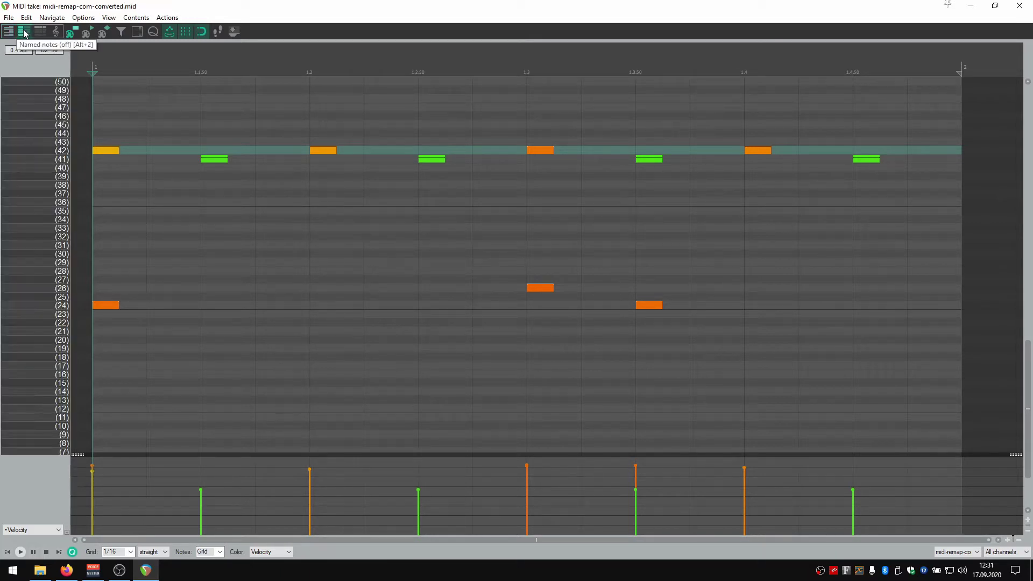
pyautogui.click(57, 308)
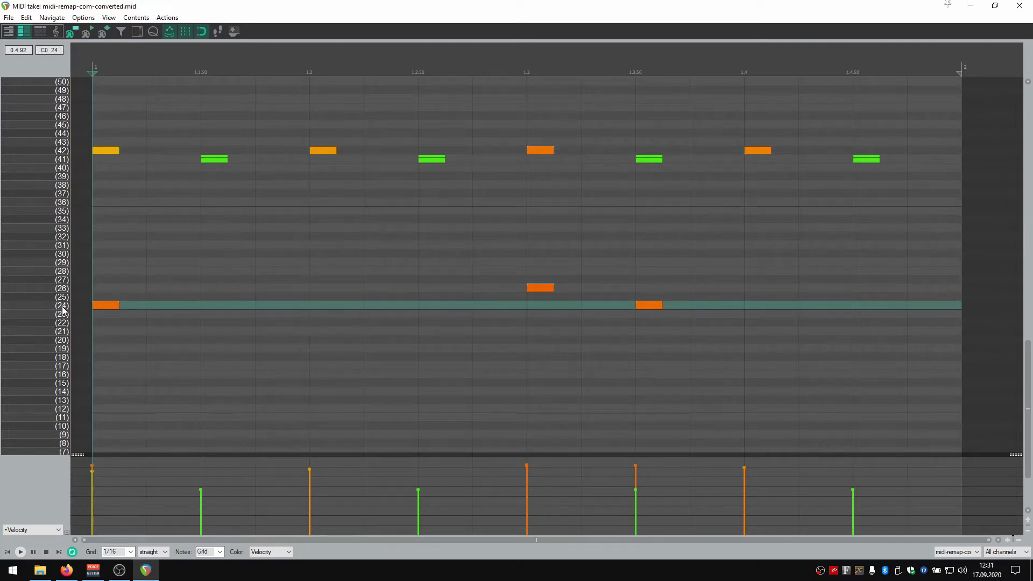
pyautogui.doubleClick(62, 306)
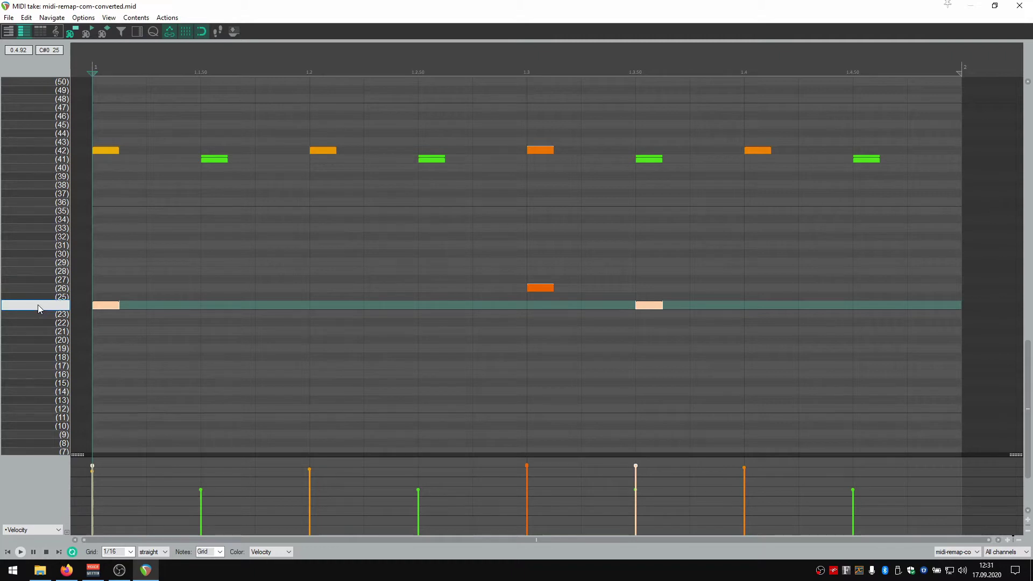
pyautogui.write('Kick')
pyautogui.press('Return')
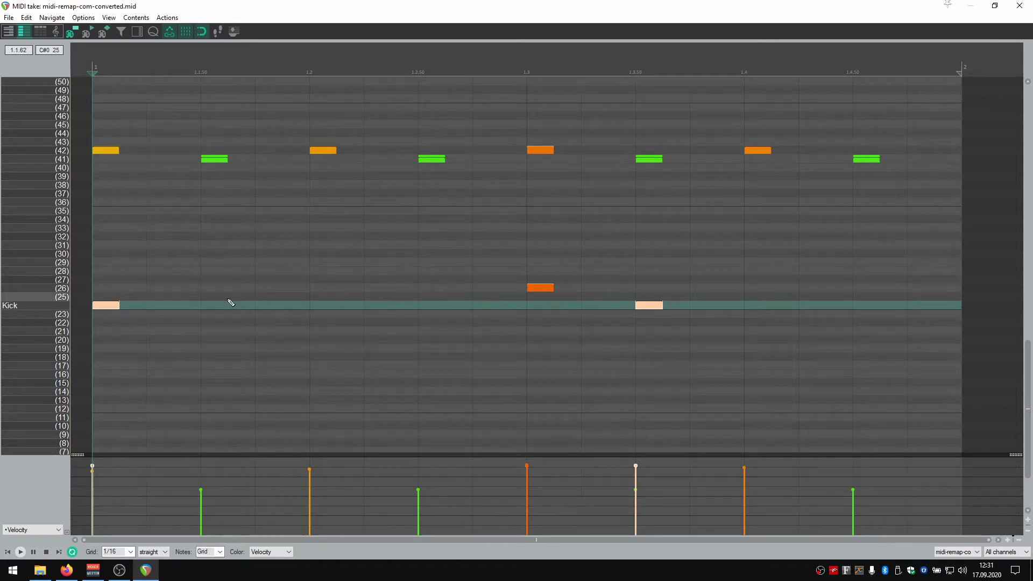
# - Name note row 26 'Snare'
pyautogui.click(48, 290)
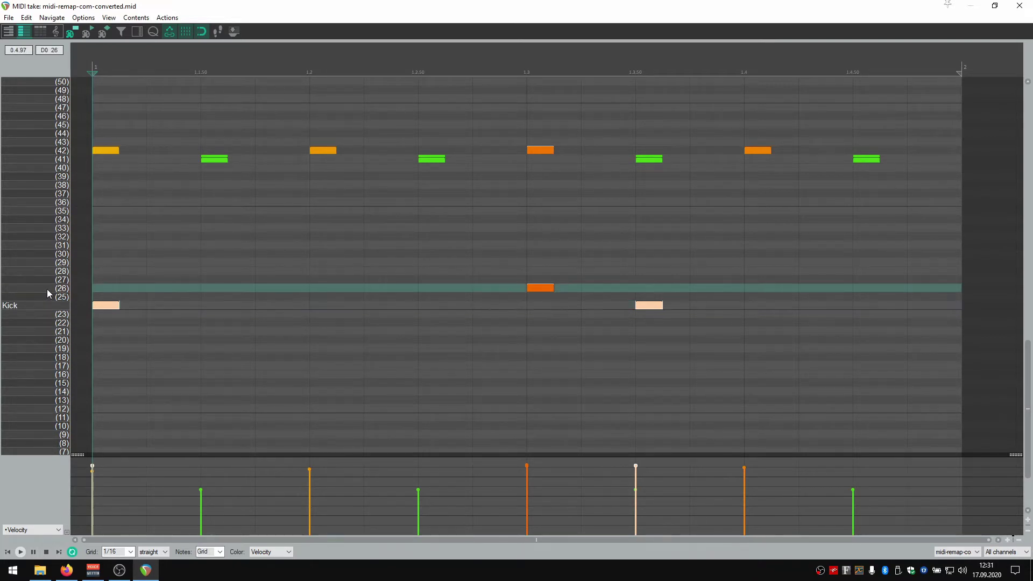
pyautogui.doubleClick(64, 289)
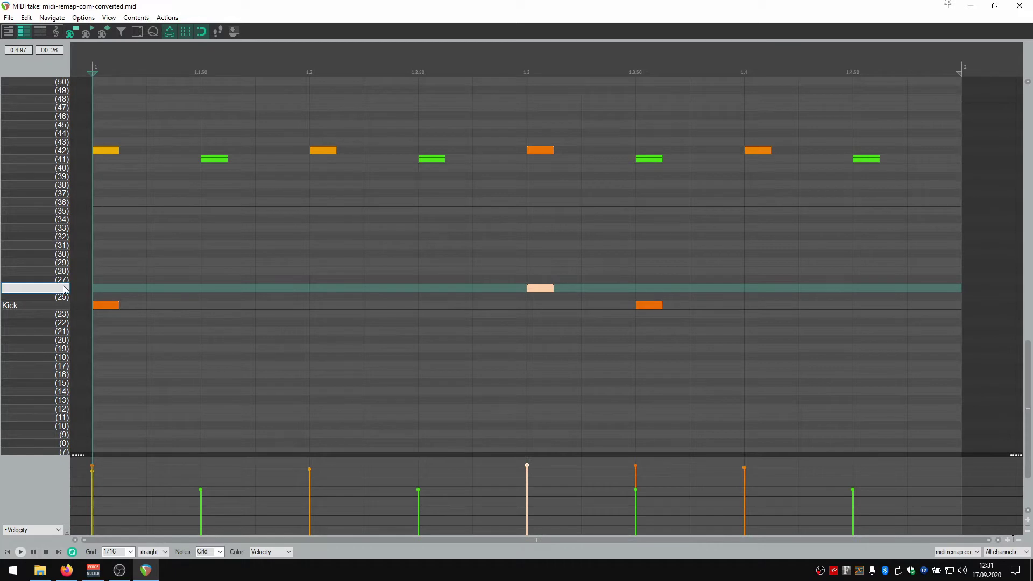
pyautogui.write('Snare')
pyautogui.press('Return')
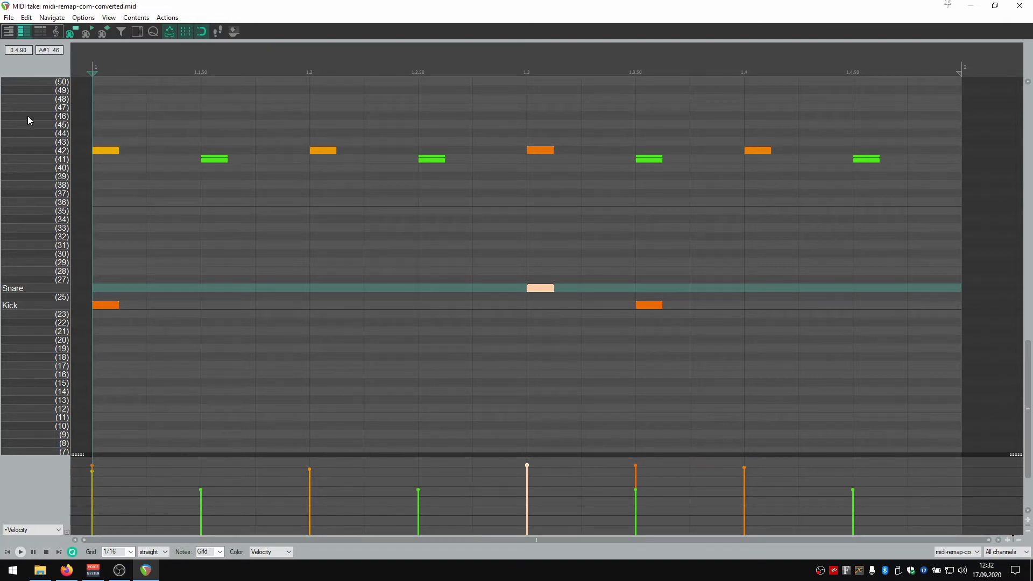
# - Save MidiRemap's 'Reaper .txt' map for GetGood Drums P4 Matt Halpern, then return to REAPER
pyautogui.click(66, 570)
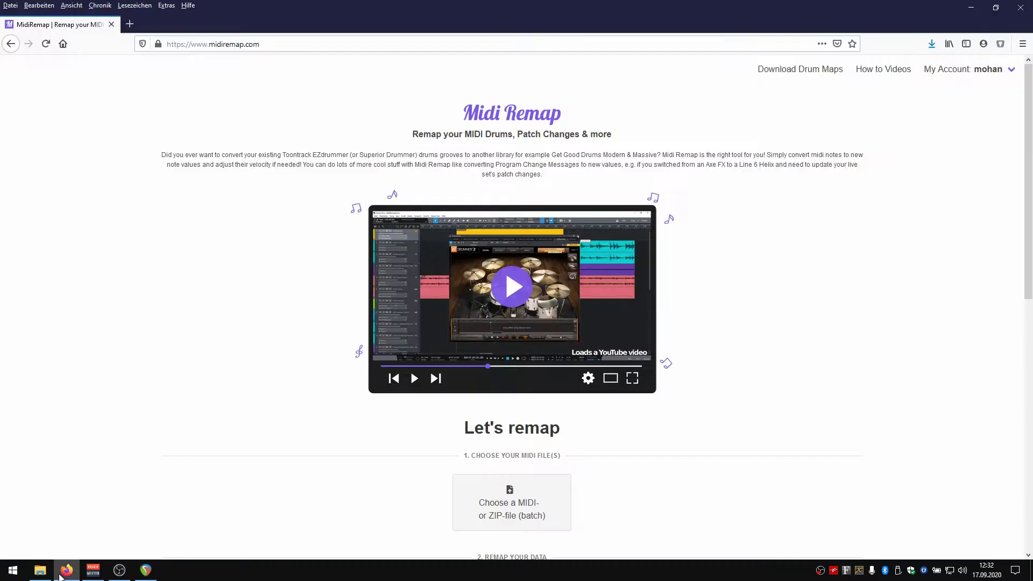
pyautogui.click(815, 72)
pyautogui.scroll(-3, 748, 273)
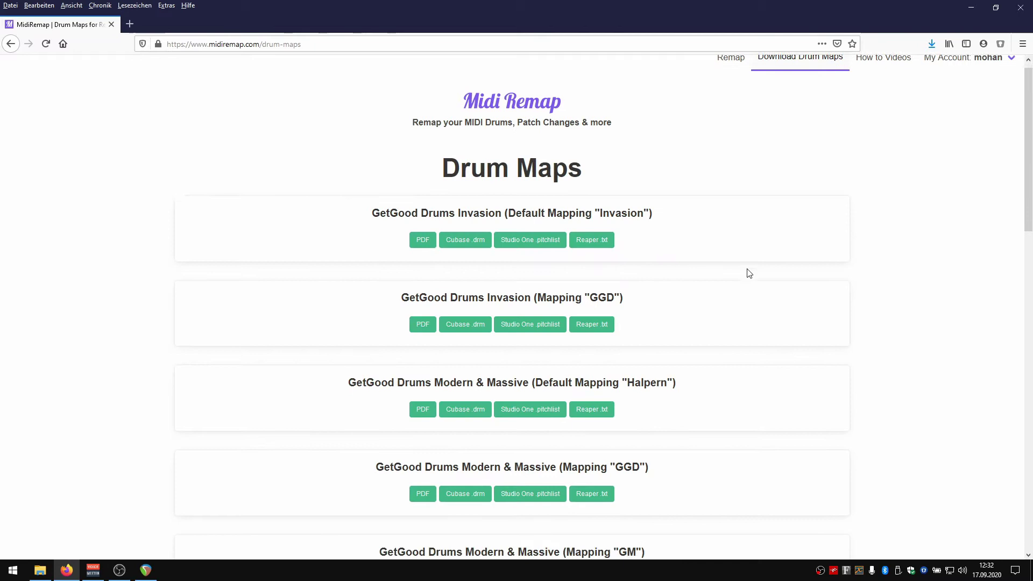
pyautogui.scroll(-5, 750, 273)
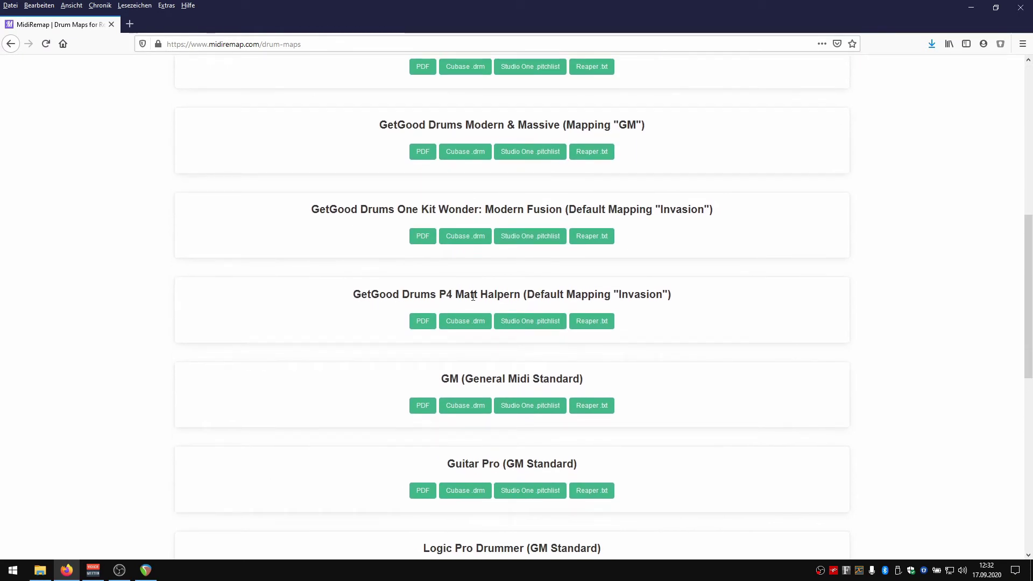
pyautogui.click(597, 322)
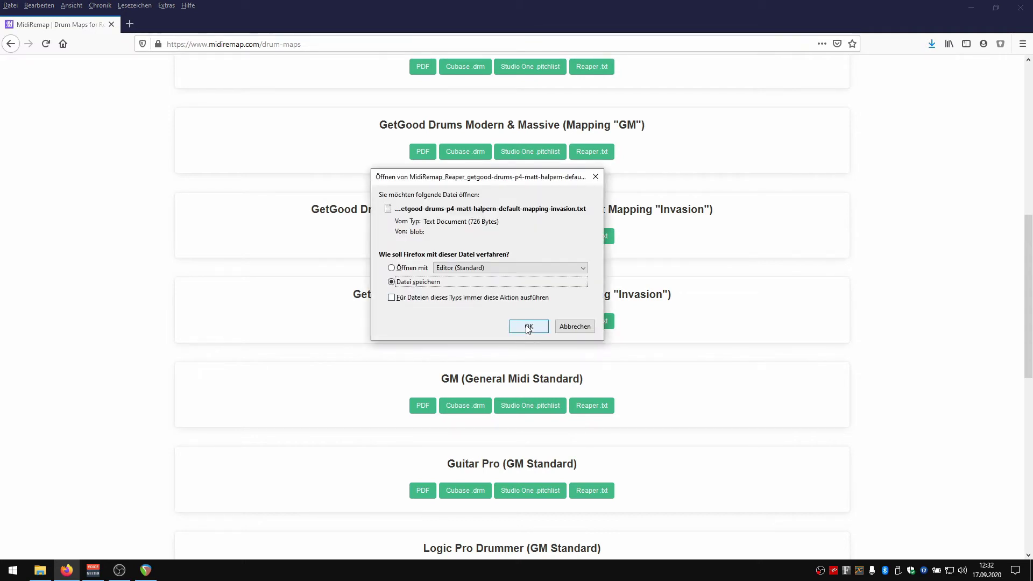
pyautogui.click(529, 327)
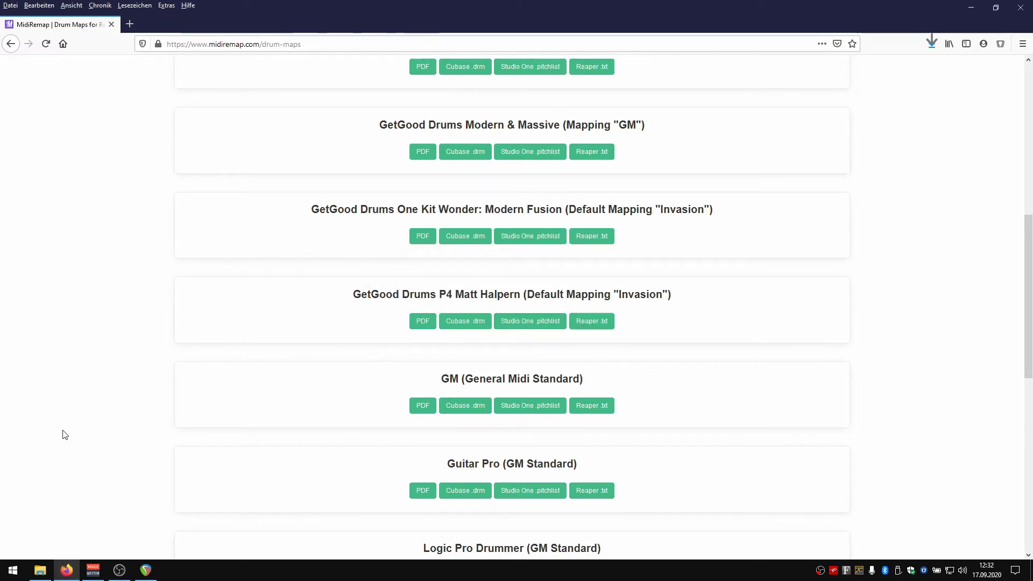
pyautogui.click(146, 570)
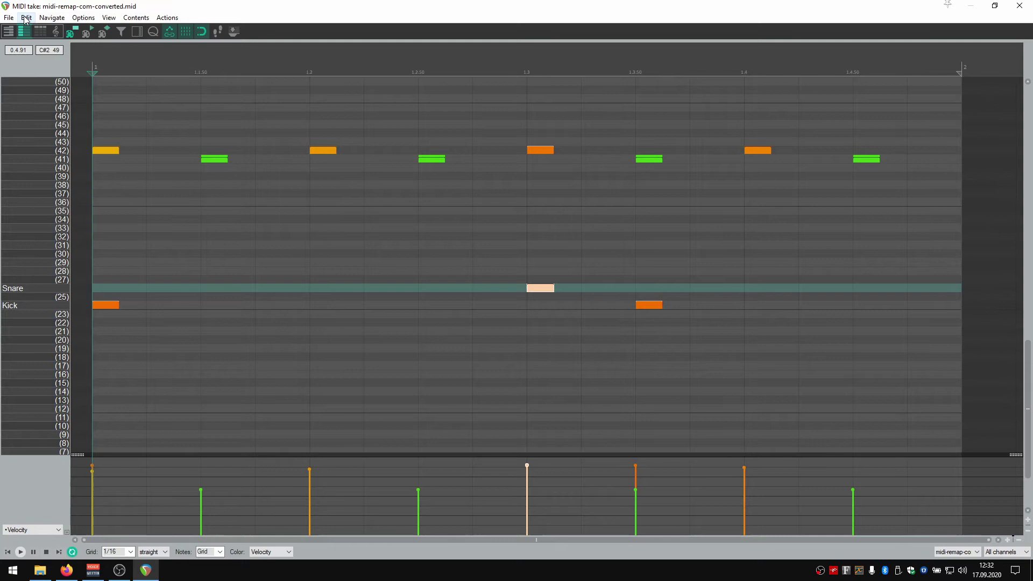
# - Load the downloaded MidiRemap note-name file from Downloads via File > Note/CC names
pyautogui.click(12, 19)
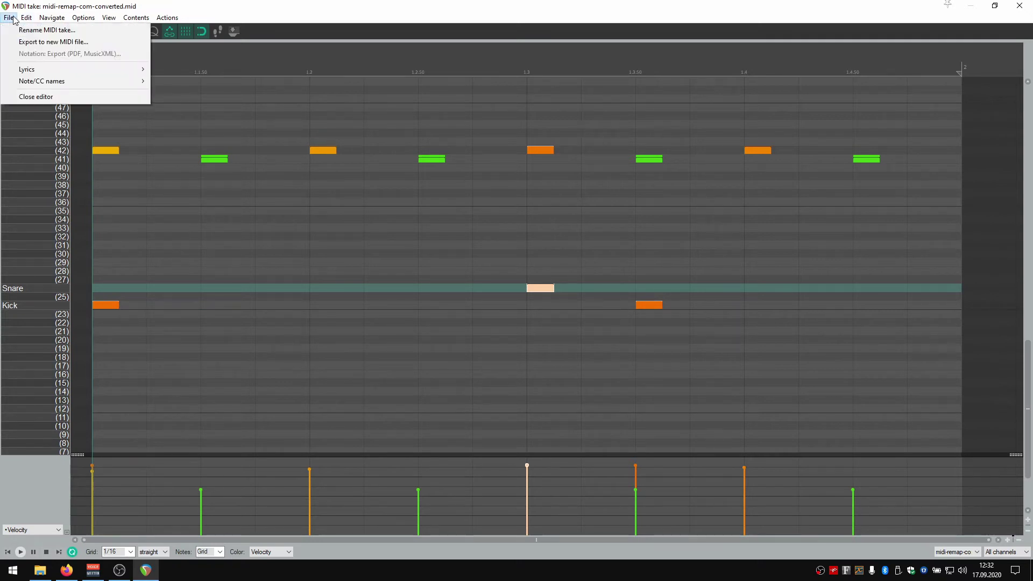
pyautogui.moveTo(34, 82)
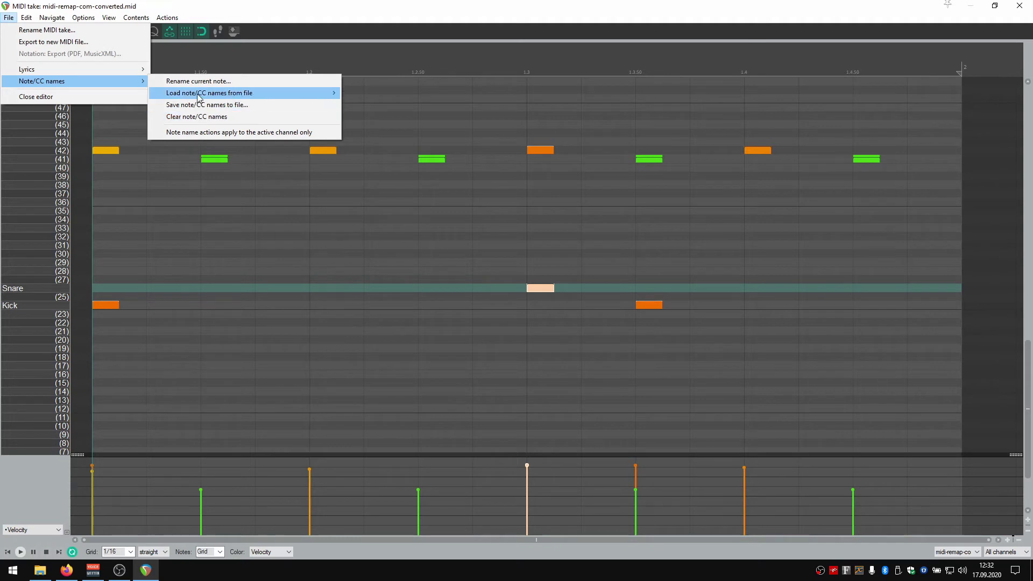
pyautogui.moveTo(241, 96)
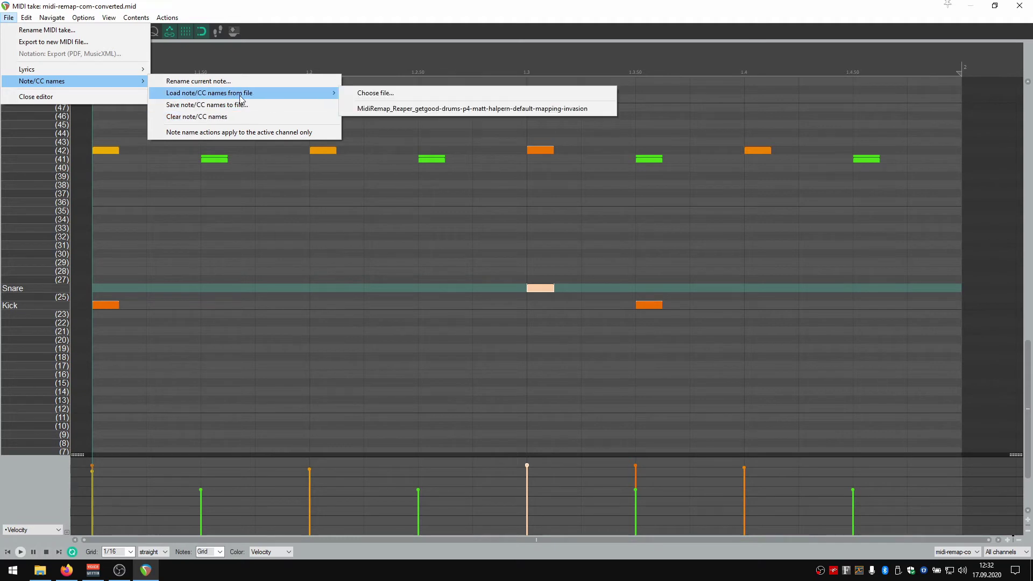
pyautogui.click(419, 93)
pyautogui.click(45, 124)
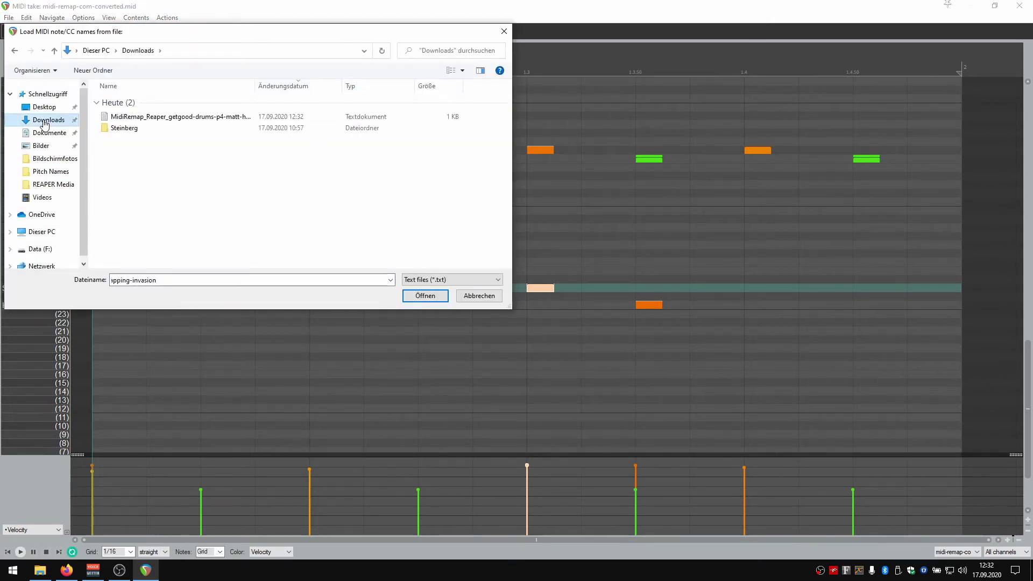
pyautogui.doubleClick(166, 118)
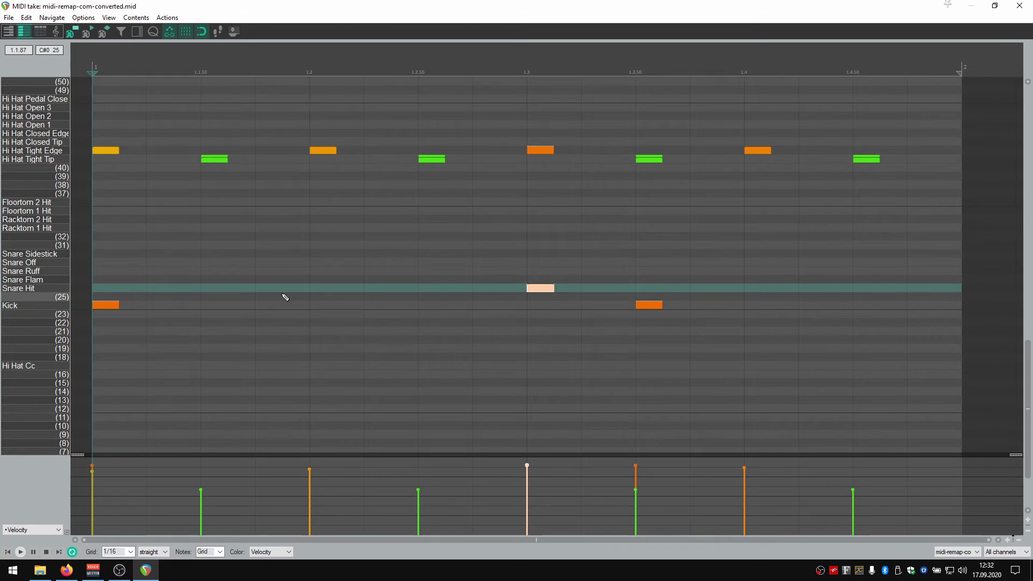
# - Play the pattern and select the Hi Hat Pedal Close row and note row 23
pyautogui.press('space')
pyautogui.press('space')
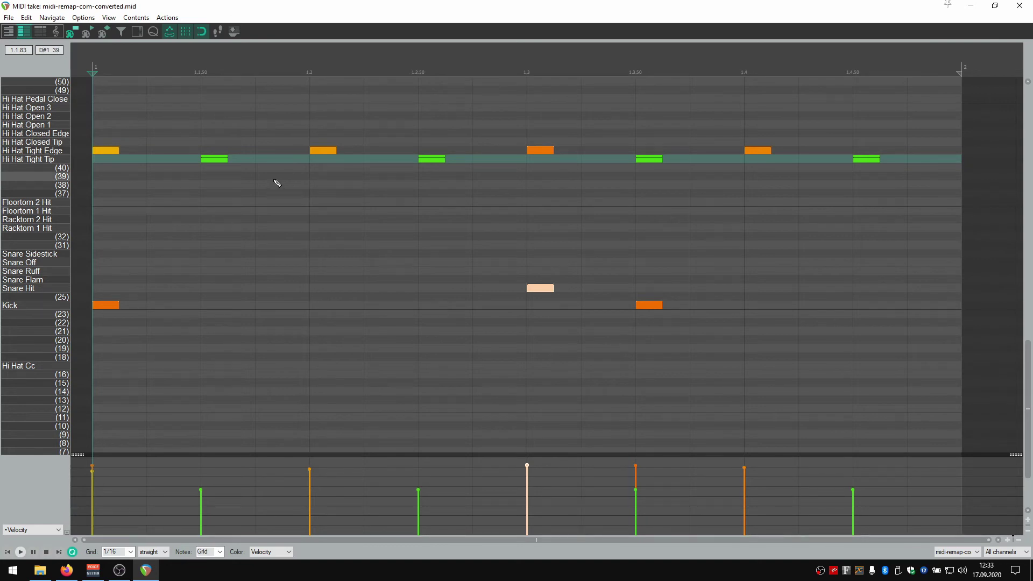
pyautogui.click(45, 100)
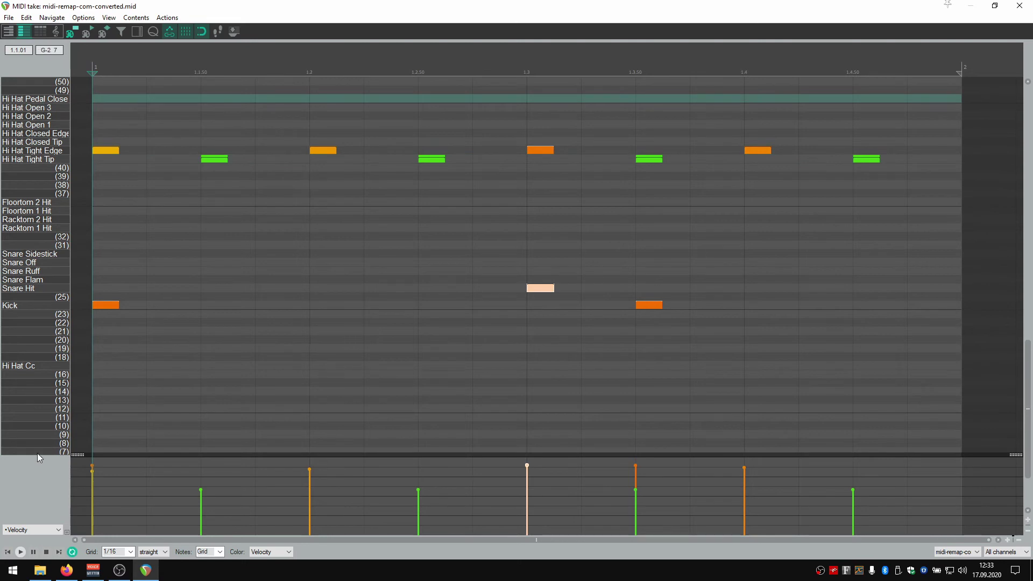
pyautogui.click(48, 314)
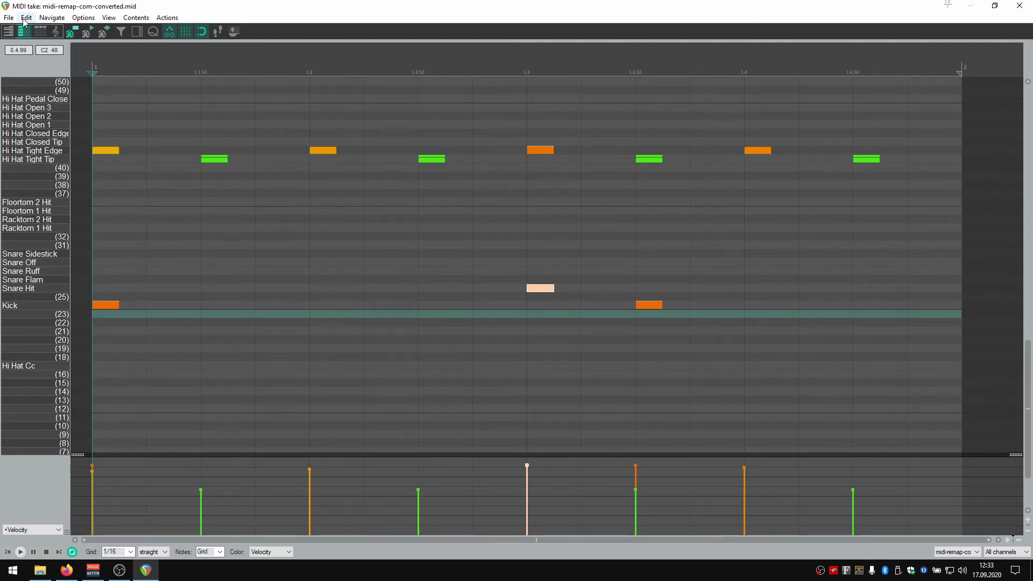
# - Hide unused and unnamed note rows from the View > Show/hide note rows menu
pyautogui.click(105, 21)
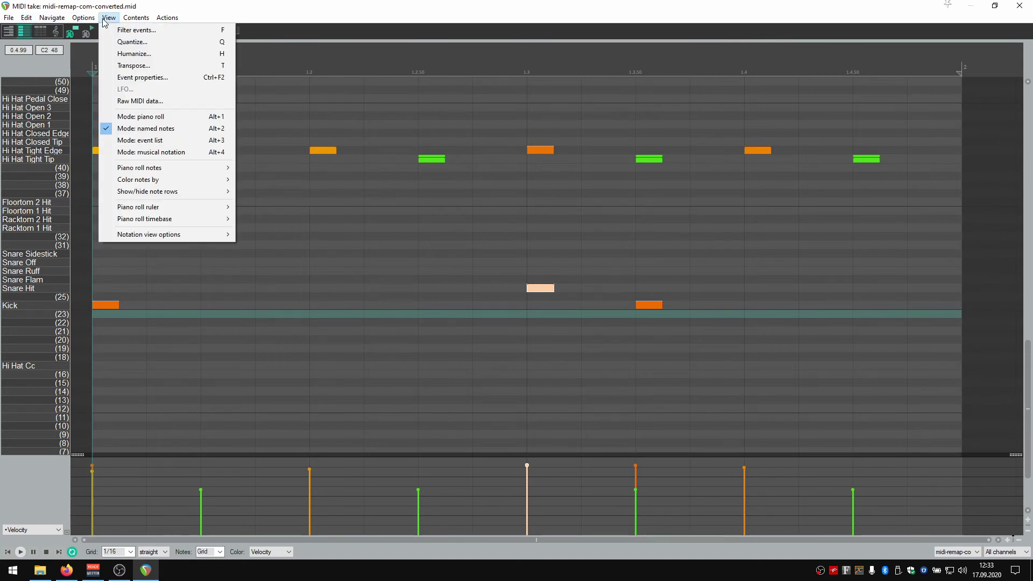
pyautogui.moveTo(146, 192)
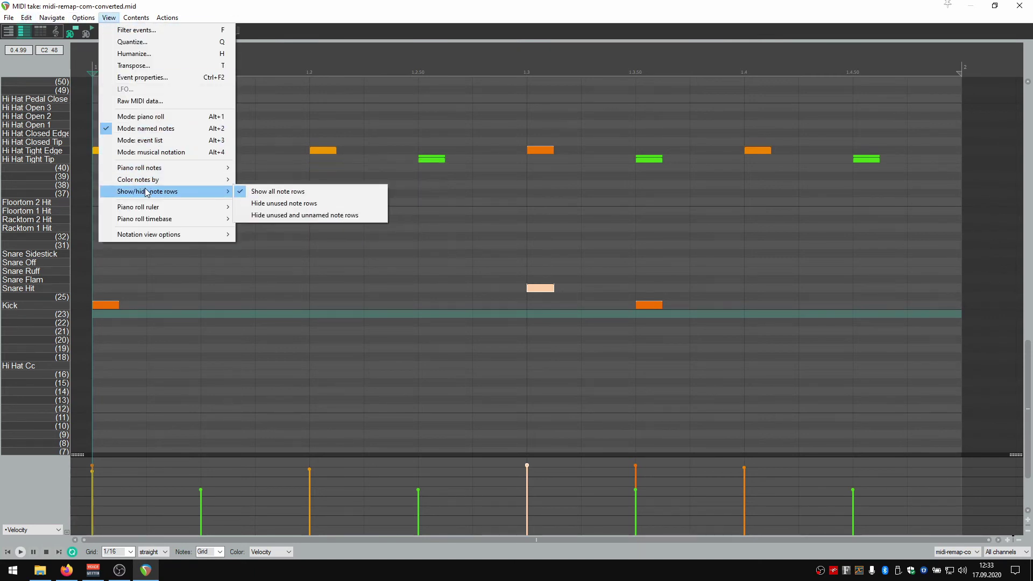
pyautogui.click(364, 215)
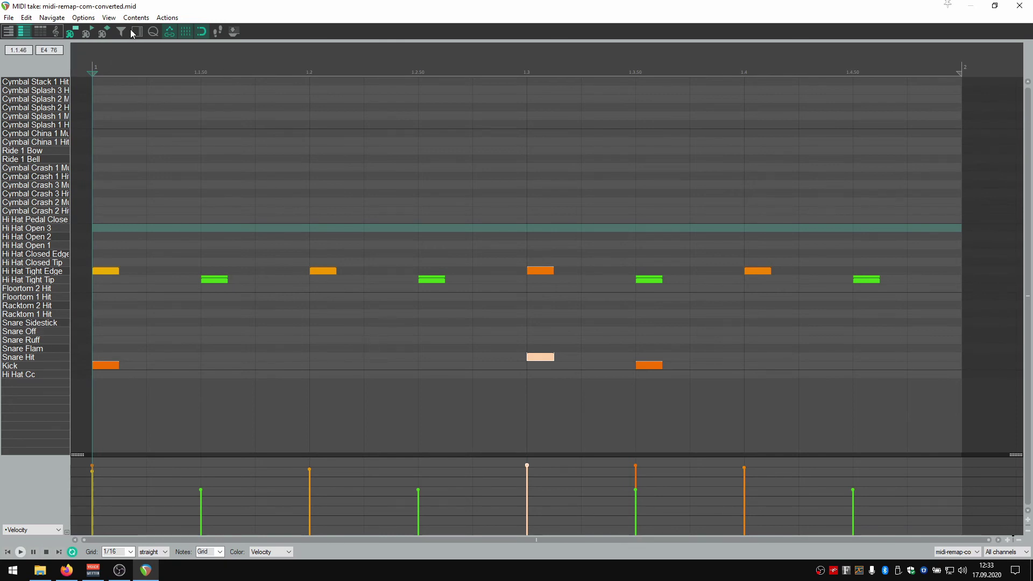
# - Deselect the snare note and set piano roll notes to Diamonds (drum mode)
pyautogui.click(364, 107)
pyautogui.click(109, 17)
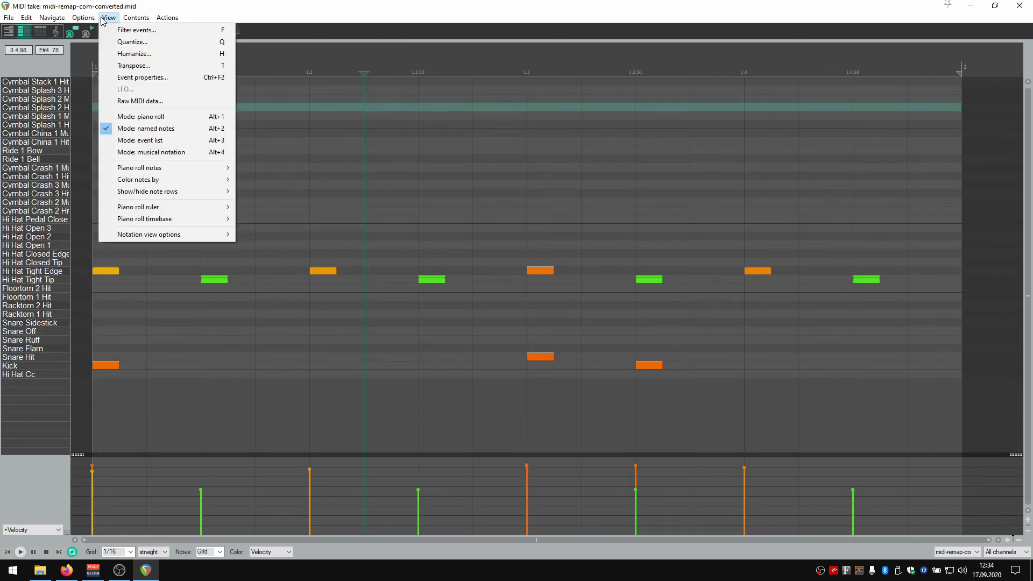
pyautogui.moveTo(147, 172)
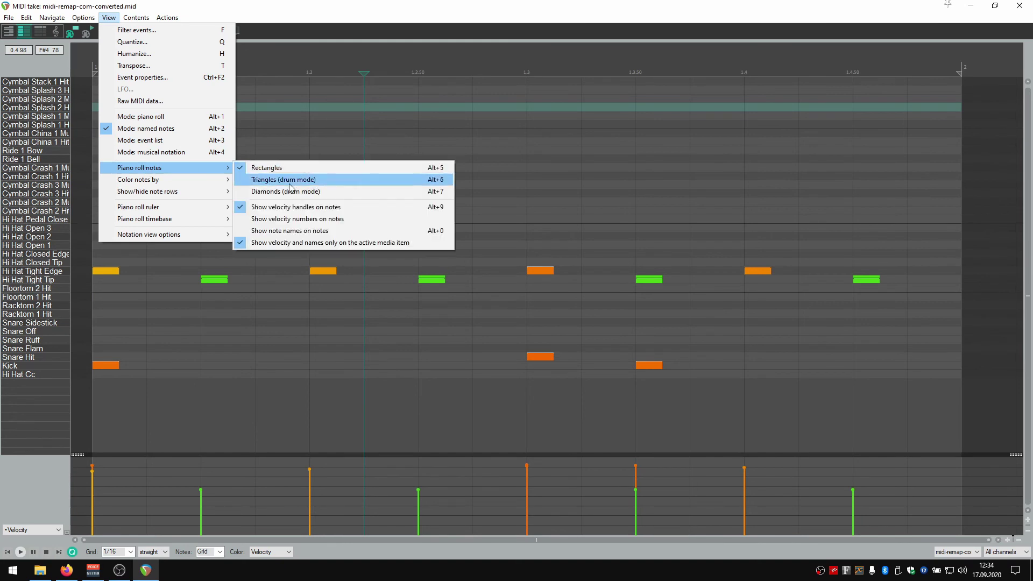
pyautogui.click(347, 192)
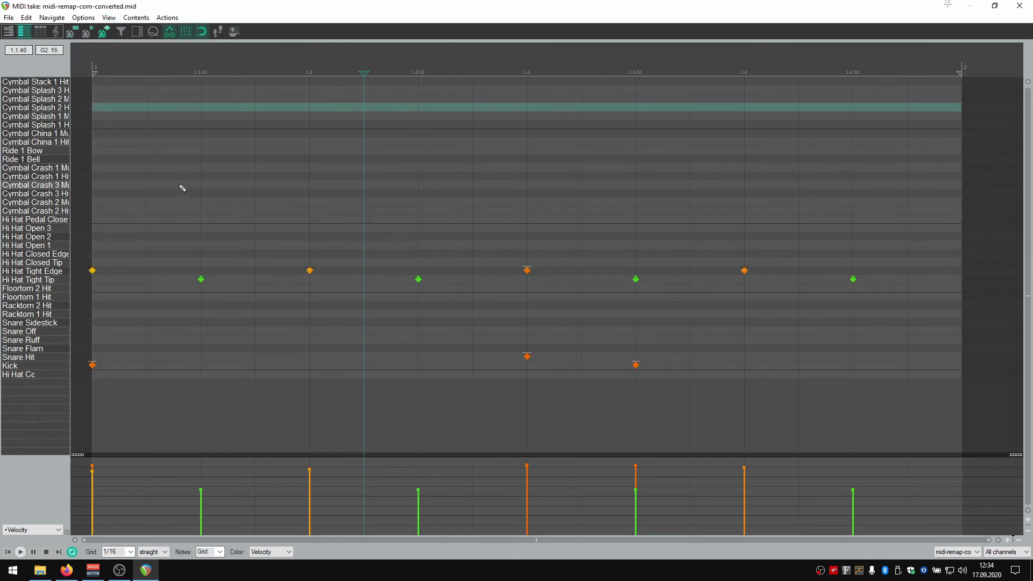